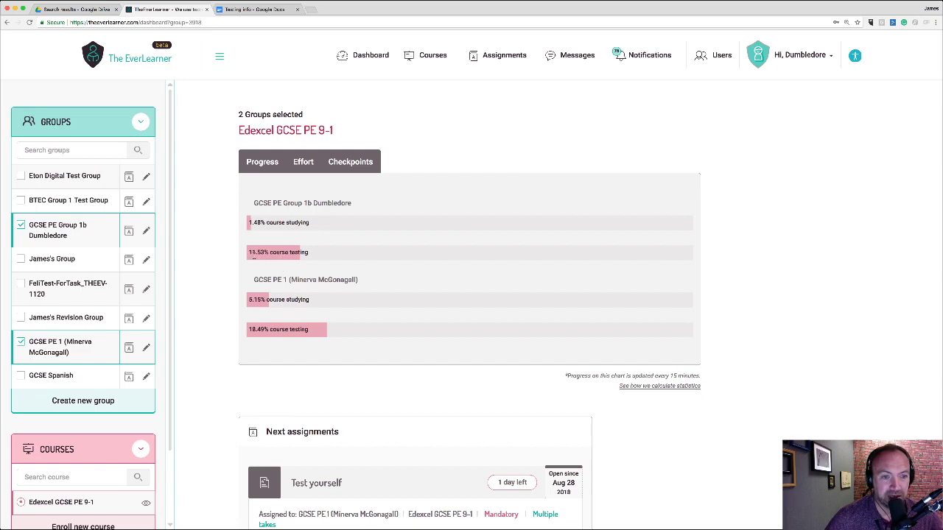
Step: Show both groups' effort hours, then compare their scores per checkpoint
click(288, 336)
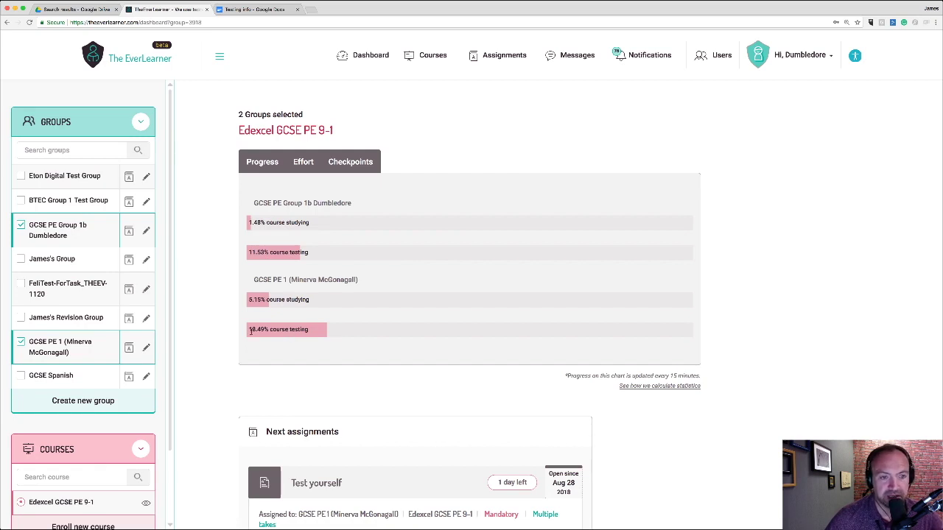
click(302, 163)
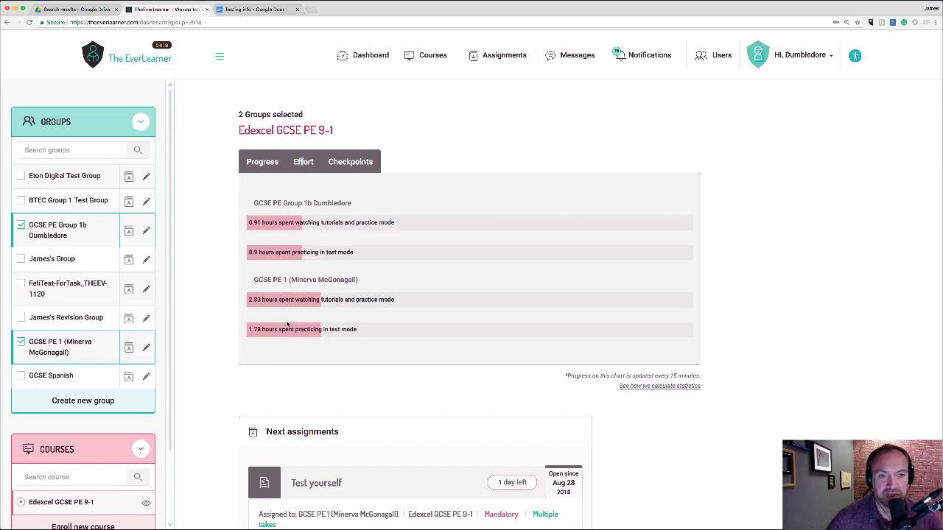
click(358, 164)
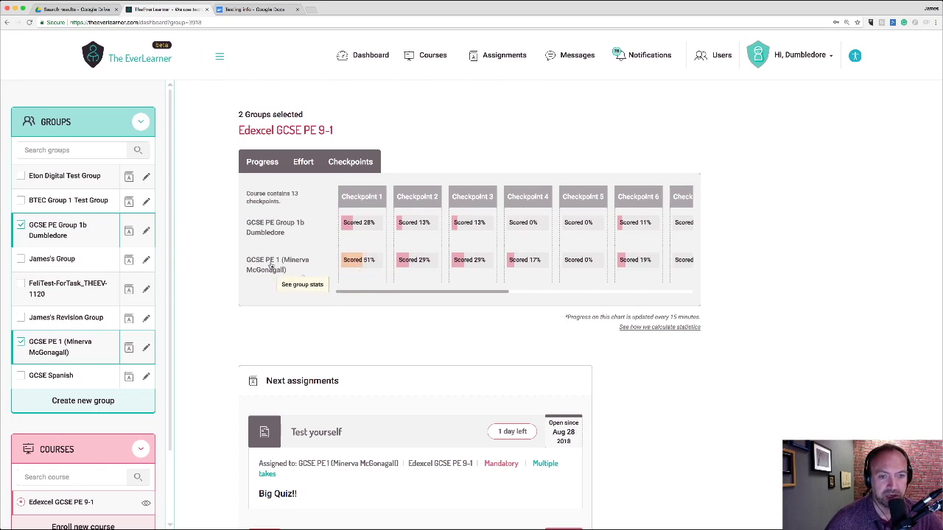
Step: Open the GCSE PE 1 group and browse every student's checkpoint scores, then return to progress
click(270, 266)
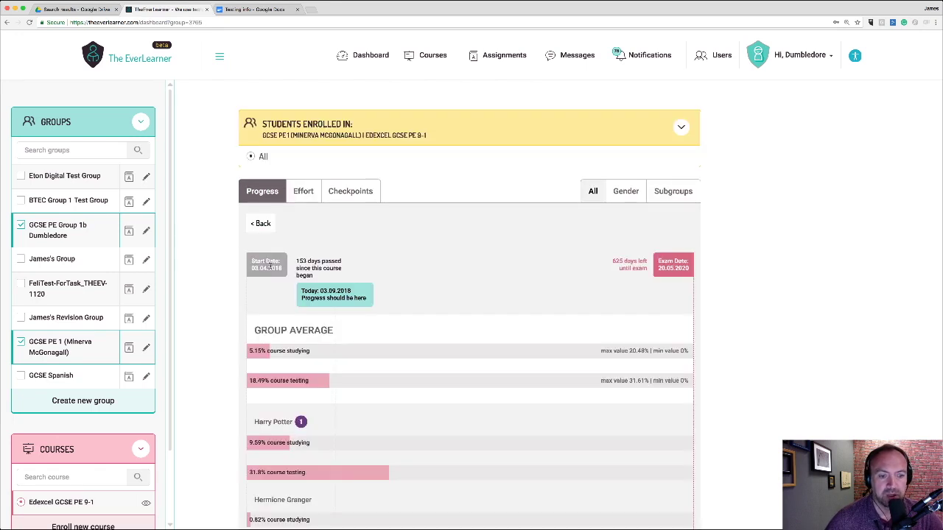
click(352, 192)
scroll(390, 234, down, 2)
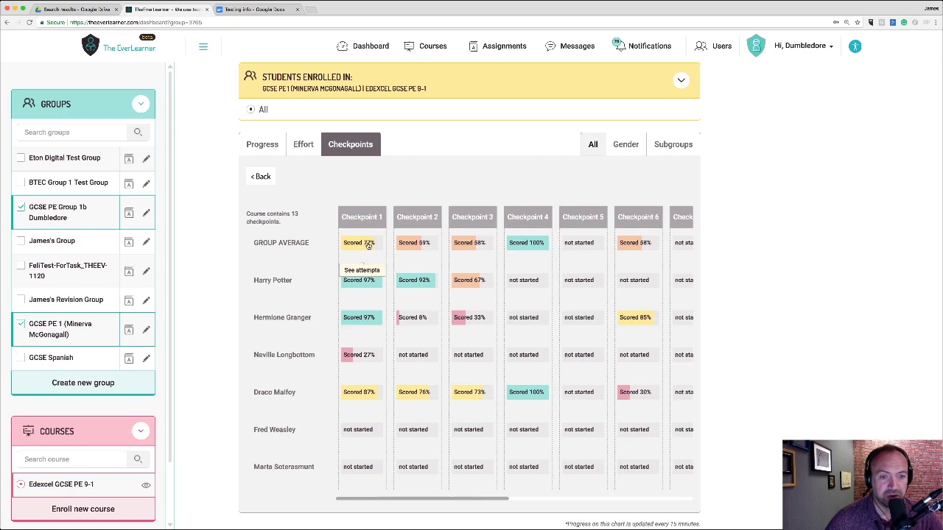
scroll(368, 245, down, 1)
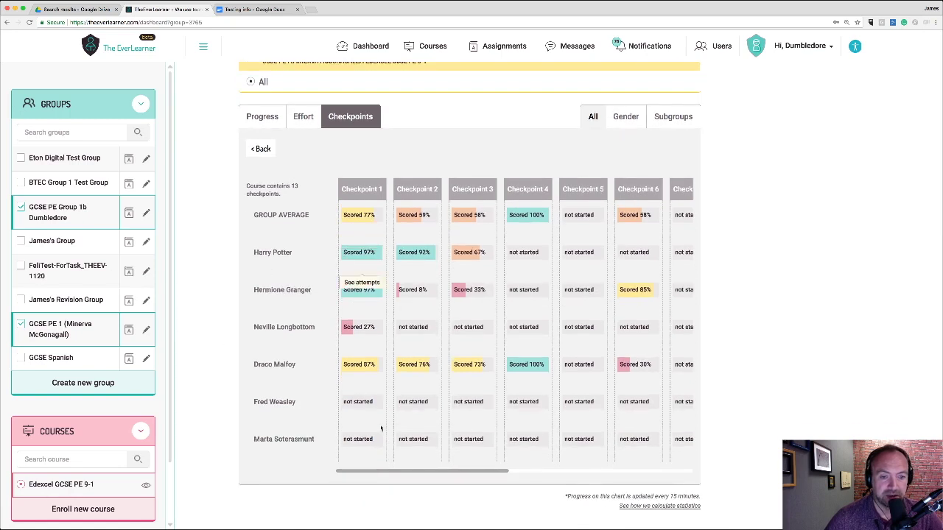
scroll(365, 412, down, 1)
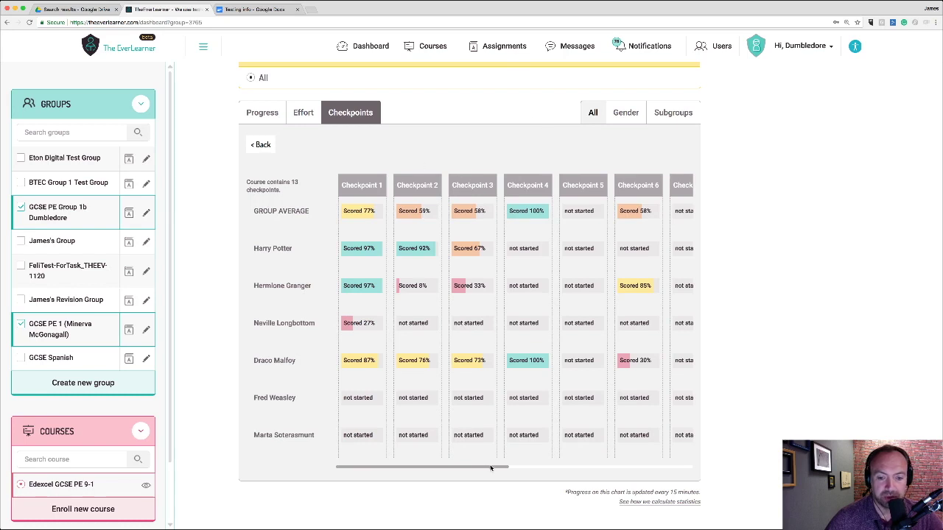
mouse_move(490, 468)
mouse_down()
mouse_move(628, 460)
mouse_move(304, 486)
mouse_up()
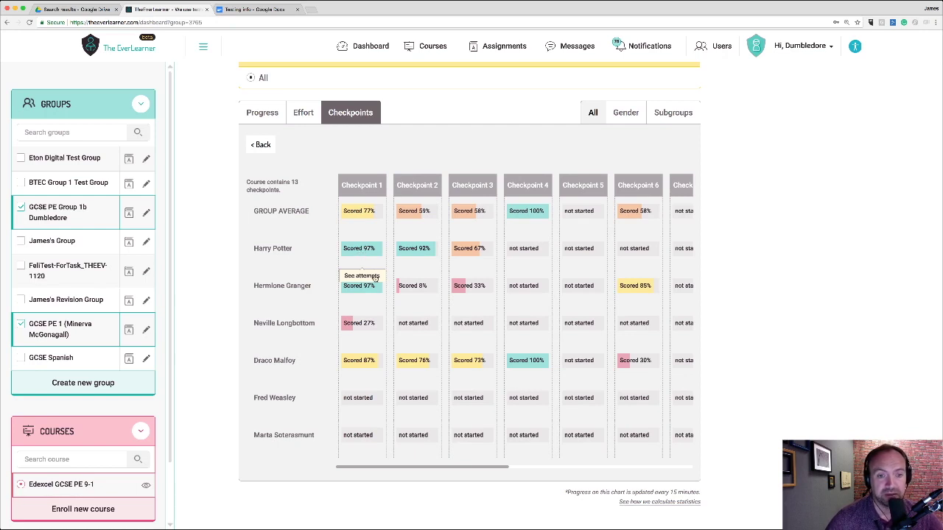
click(263, 117)
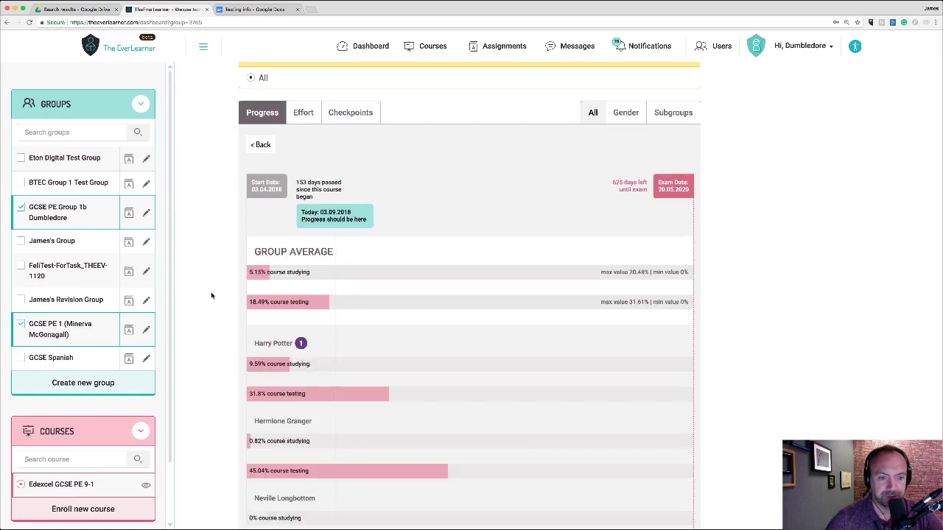
Step: Scroll through each GCSE PE 1 student's studying and testing progress bars
scroll(212, 295, down, 2)
scroll(236, 276, up, 1)
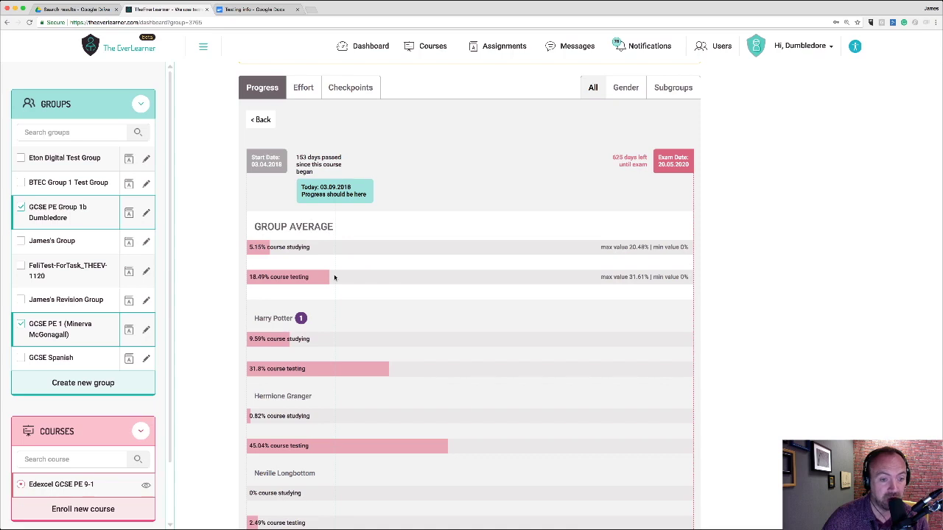
scroll(333, 277, down, 3)
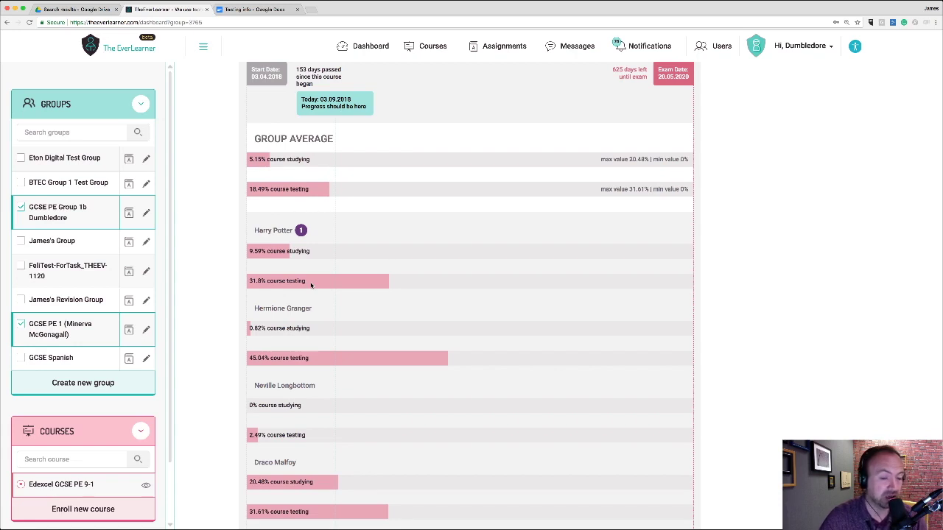
scroll(311, 285, down, 2)
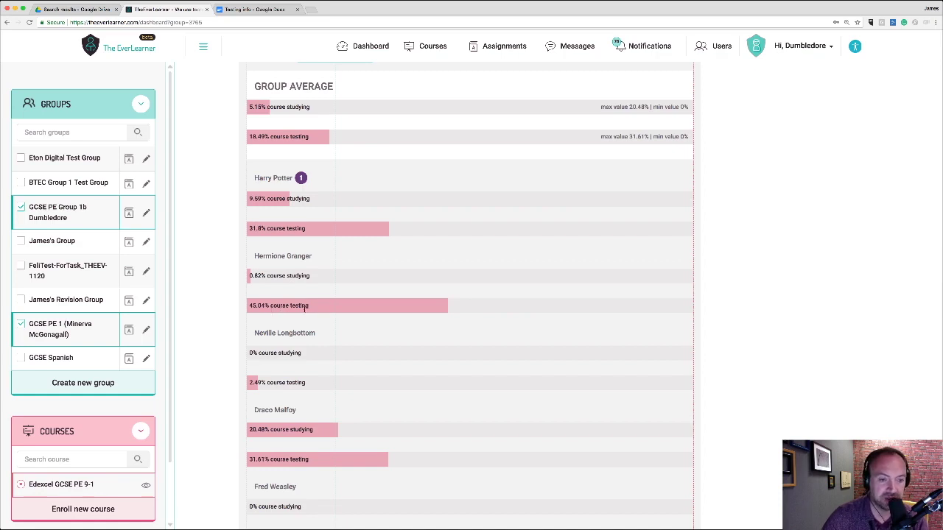
scroll(324, 354, down, 2)
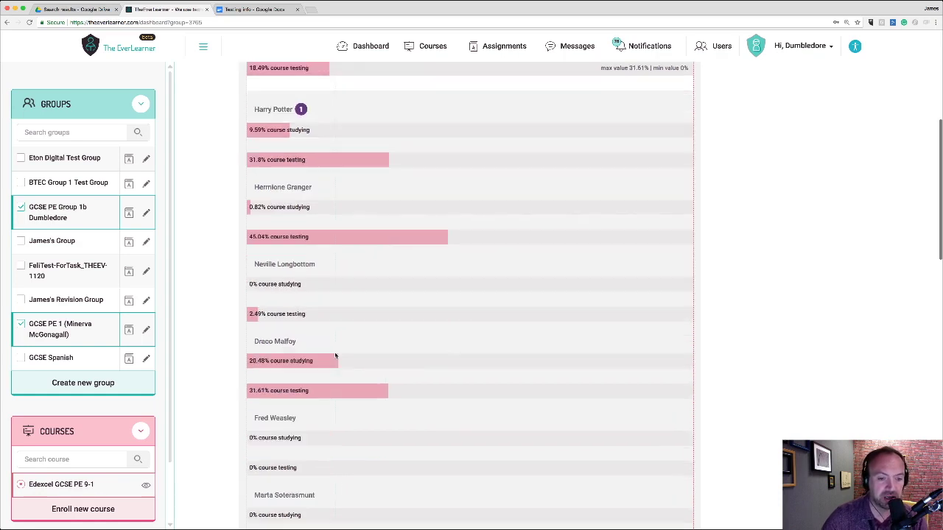
scroll(332, 372, down, 1)
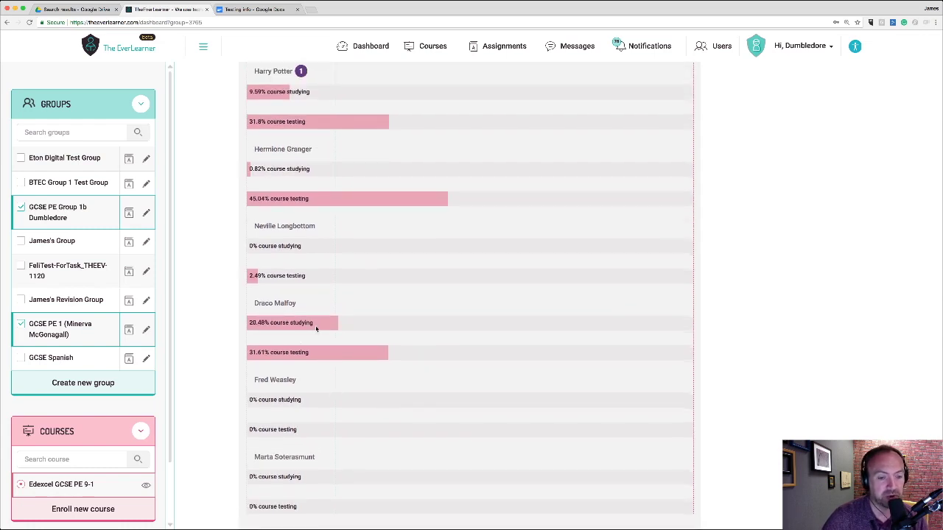
scroll(317, 329, down, 3)
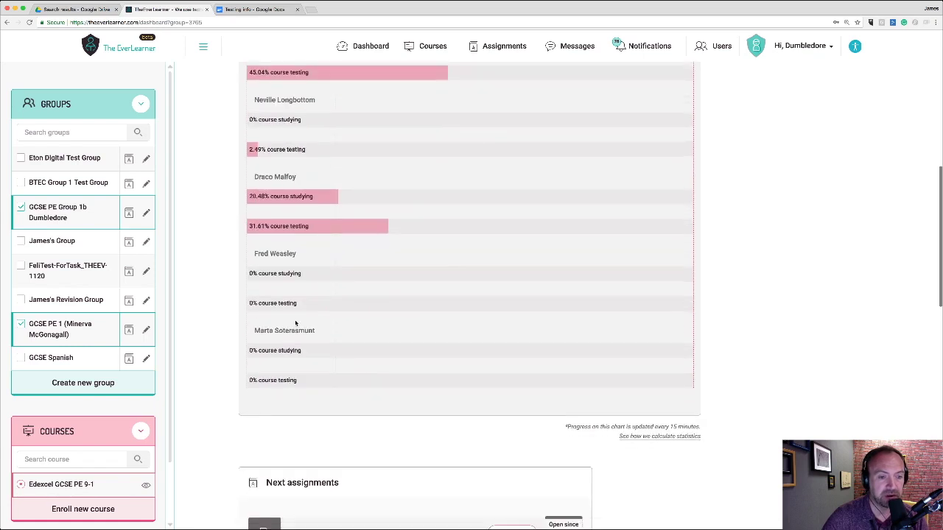
scroll(295, 326, up, 2)
scroll(296, 324, up, 2)
scroll(294, 320, up, 3)
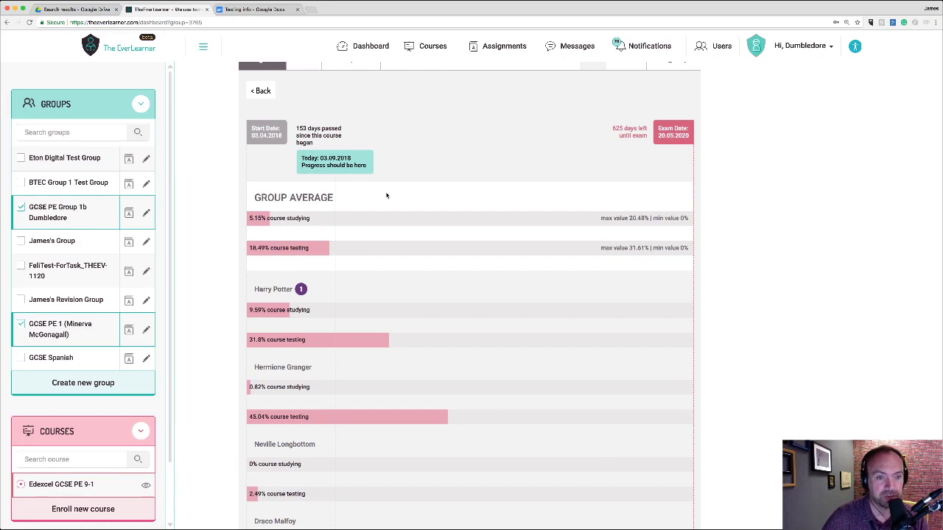
scroll(379, 208, up, 2)
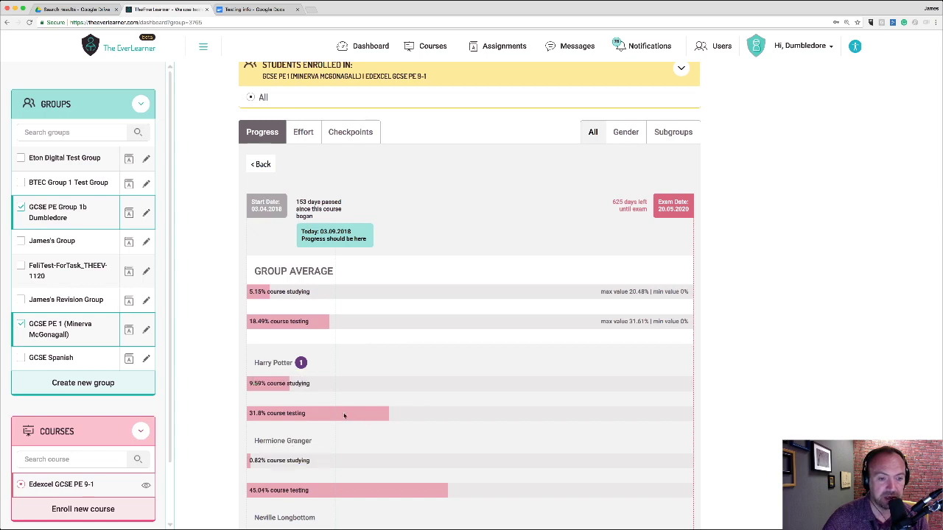
scroll(338, 414, up, 1)
click(305, 155)
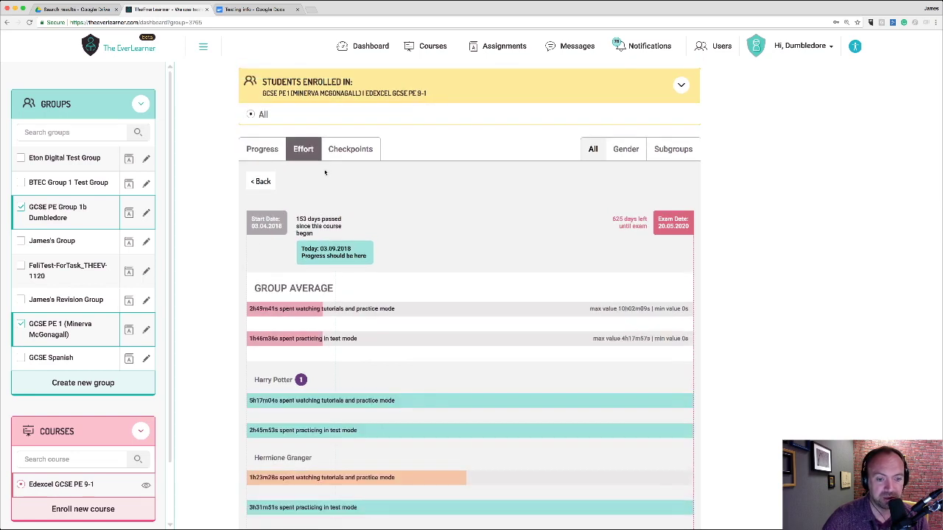
Step: Scroll through each student's tutorial, practice and test-mode hours
scroll(456, 283, down, 1)
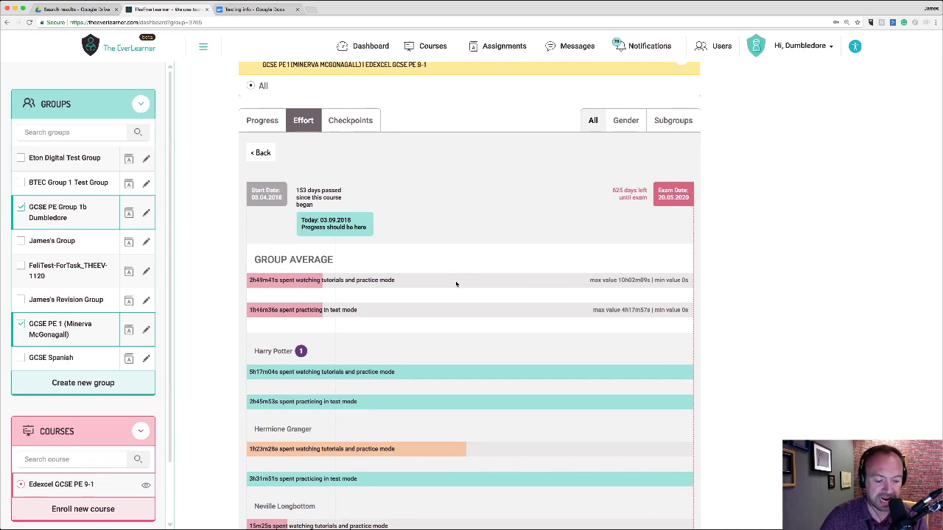
scroll(456, 284, down, 1)
scroll(442, 276, down, 1)
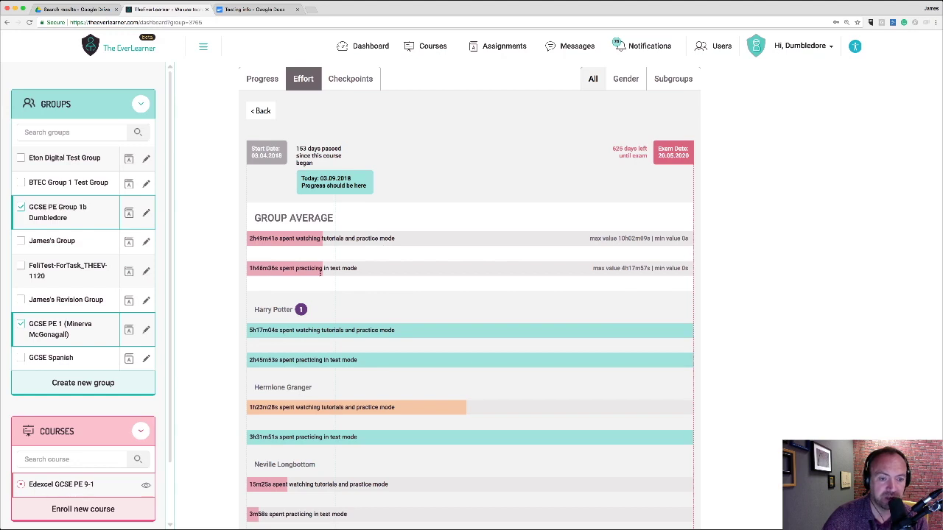
scroll(346, 273, down, 2)
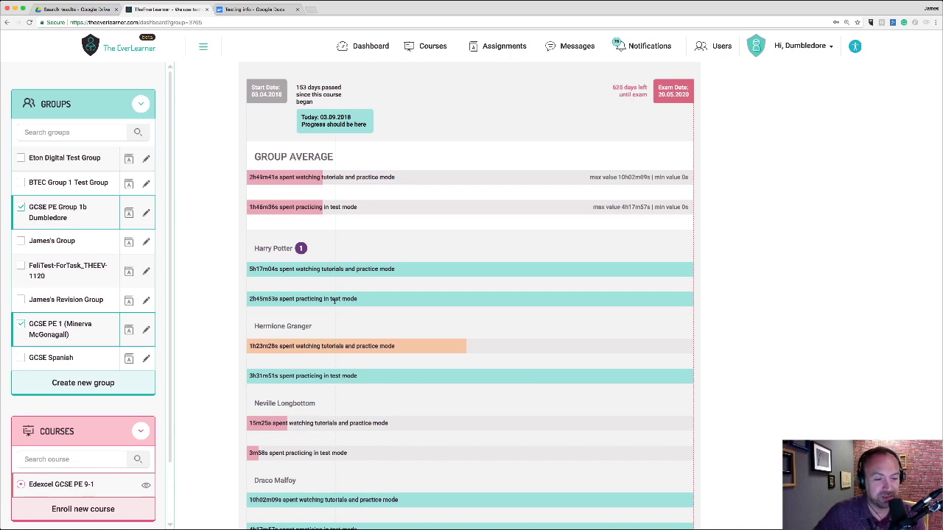
scroll(333, 300, up, 3)
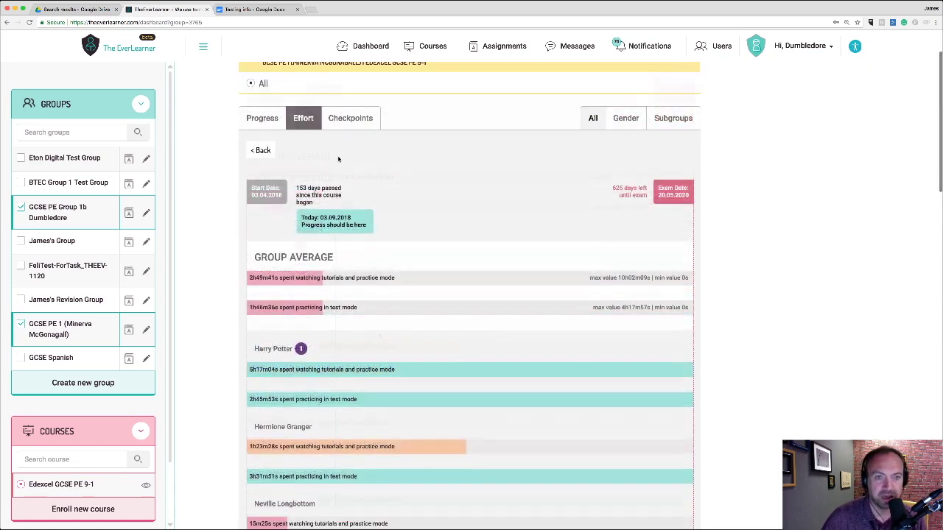
click(350, 117)
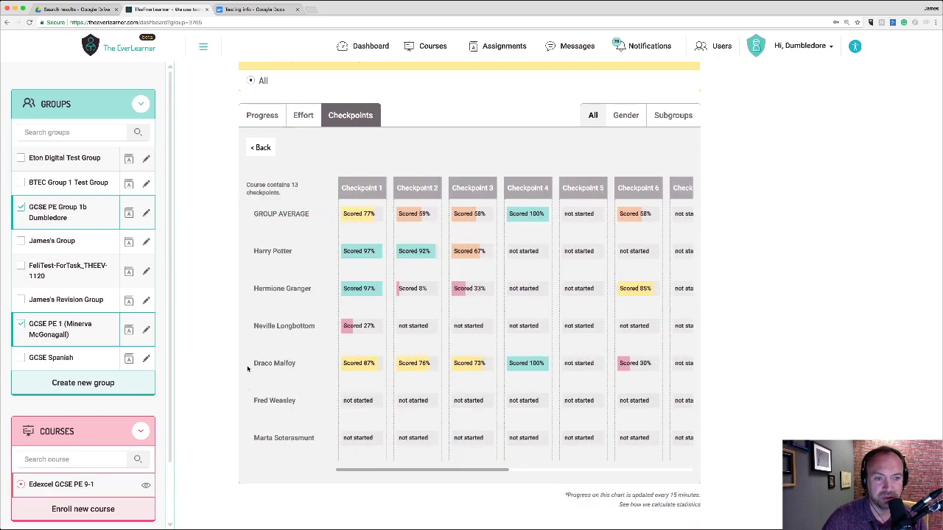
Step: Open Harry Potter's statistics, scroll his checkpoint chart to the start, and open the 96.67% attempt
click(359, 251)
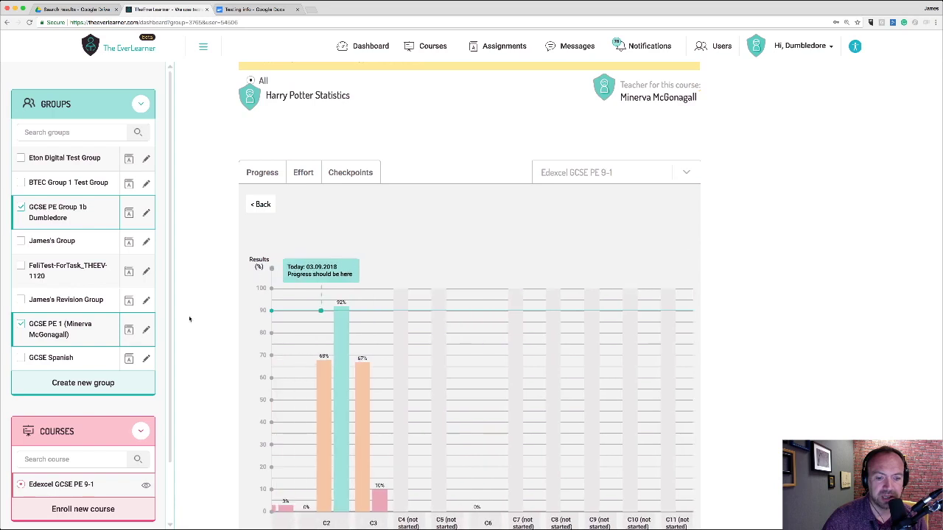
scroll(508, 439, down, 3)
drag(549, 472, 402, 474)
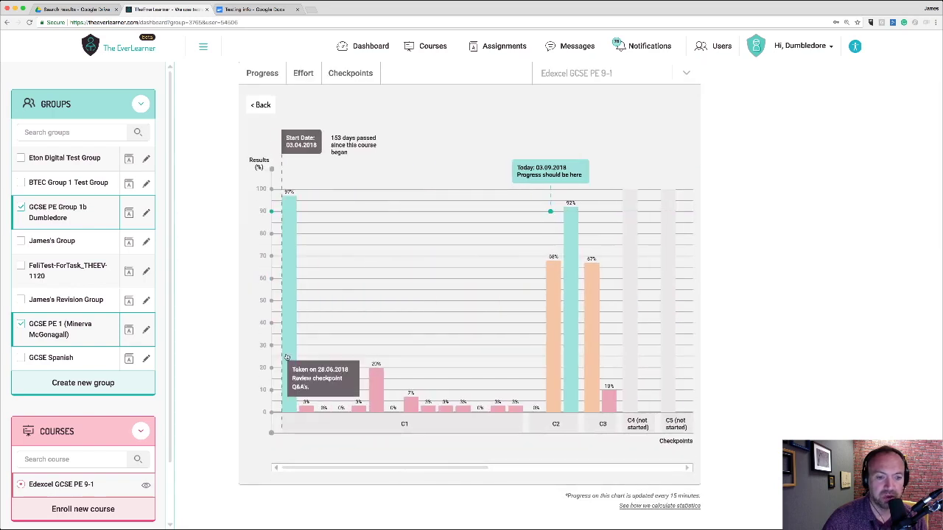
mouse_move(288, 309)
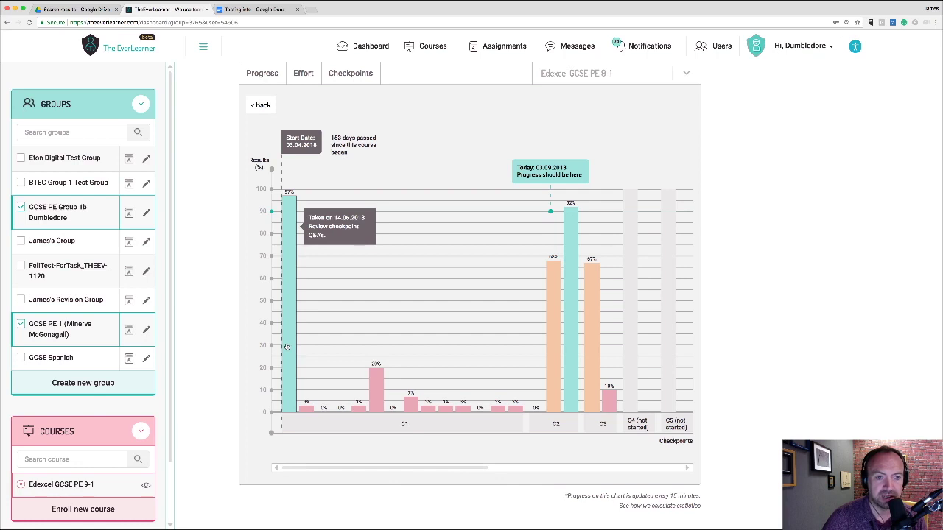
scroll(287, 361, up, 1)
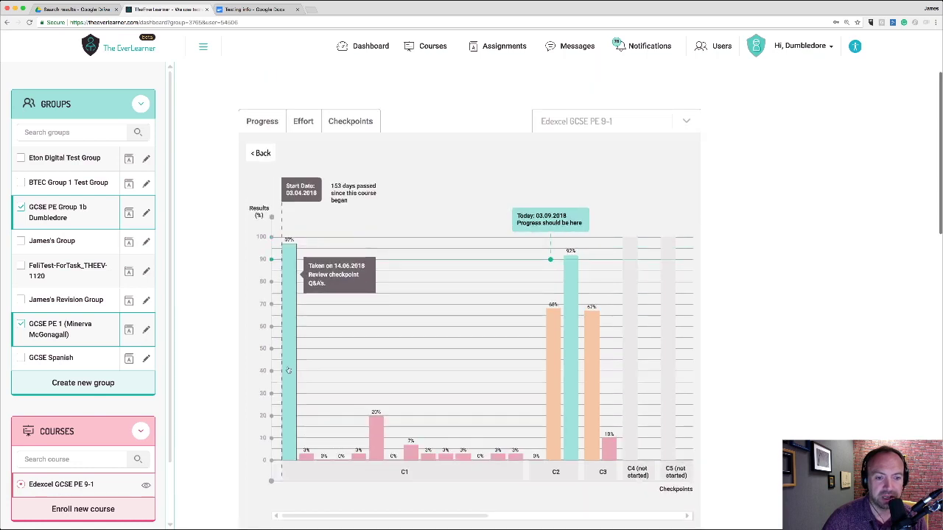
click(288, 371)
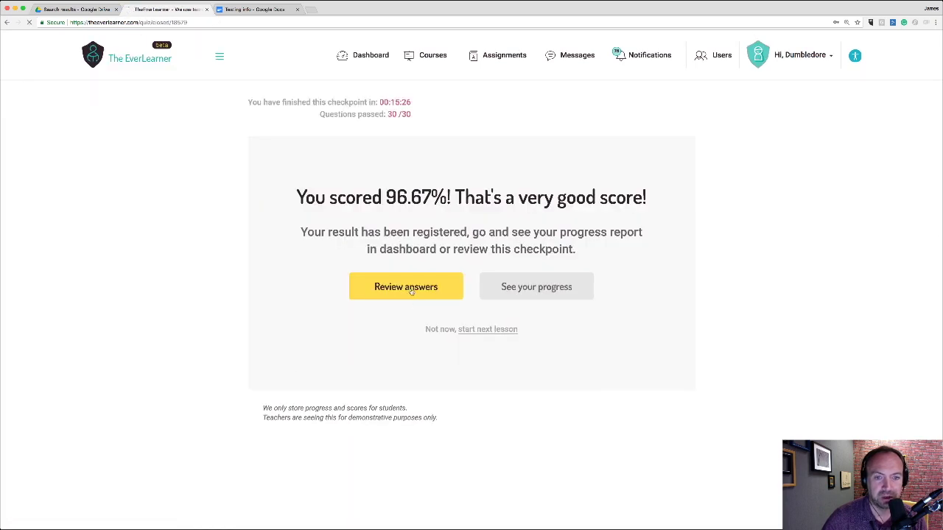
Step: Review the checkpoint's answers question by question, then return to the teacher dashboard
click(411, 291)
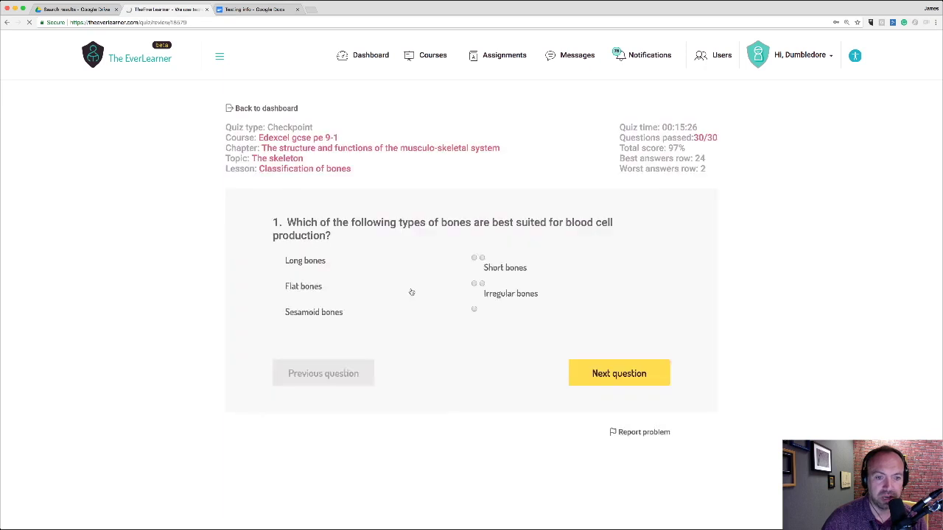
click(611, 362)
click(616, 332)
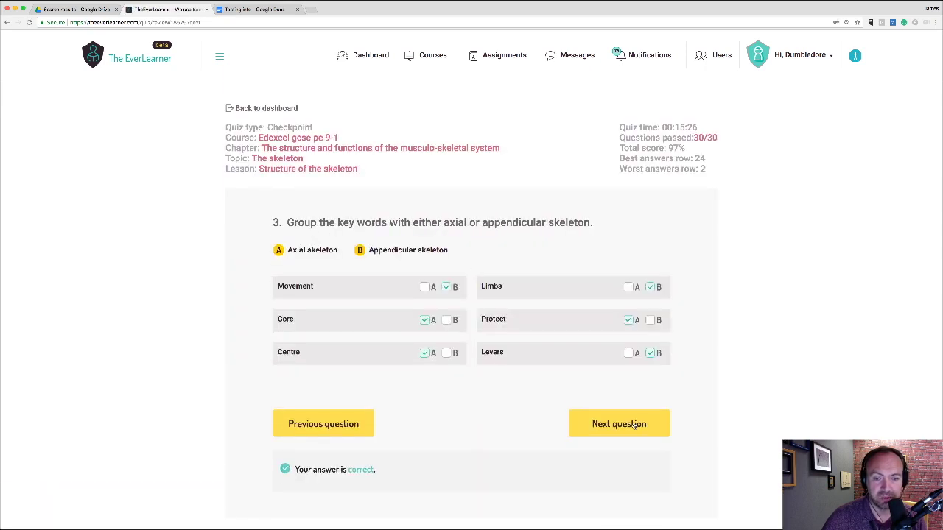
click(634, 426)
click(624, 359)
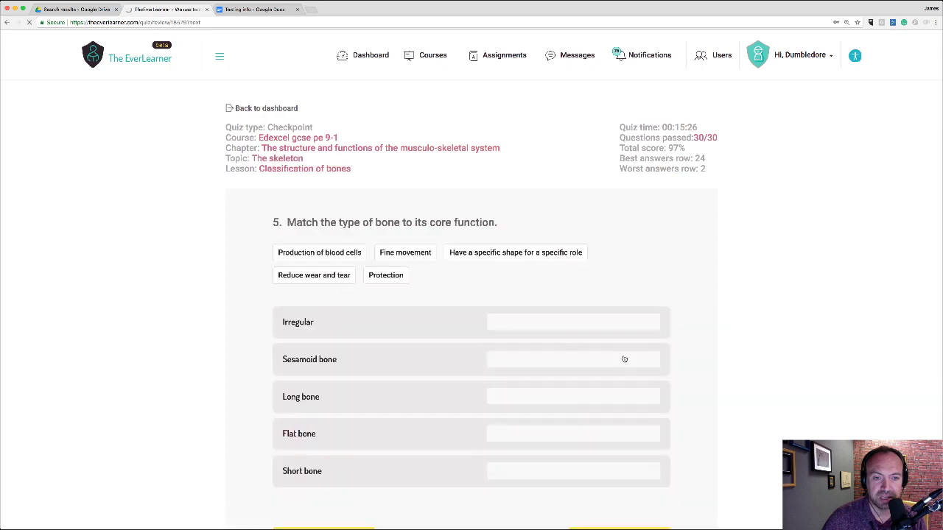
scroll(624, 360, down, 2)
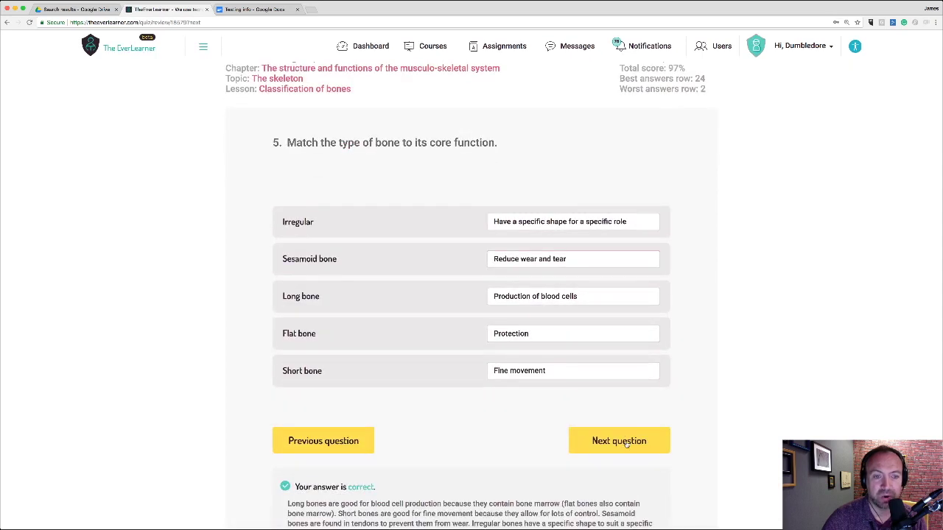
click(626, 443)
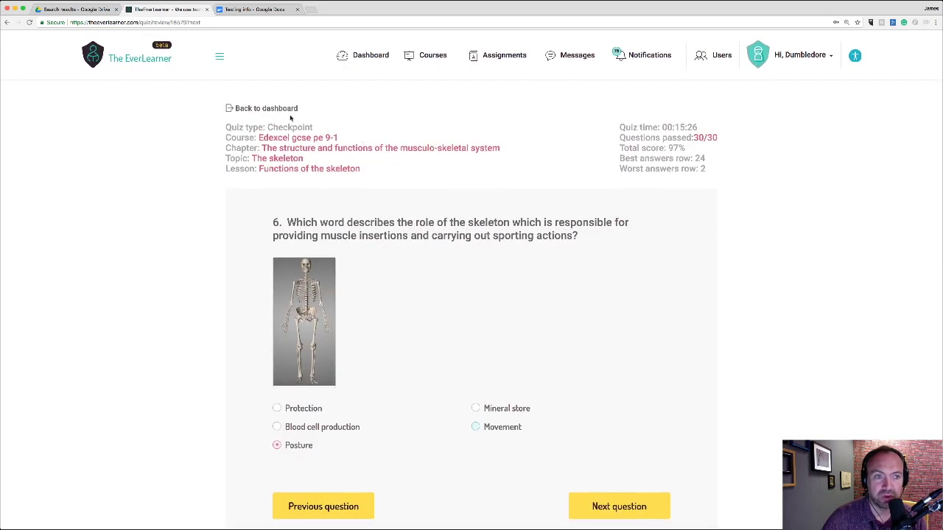
click(262, 110)
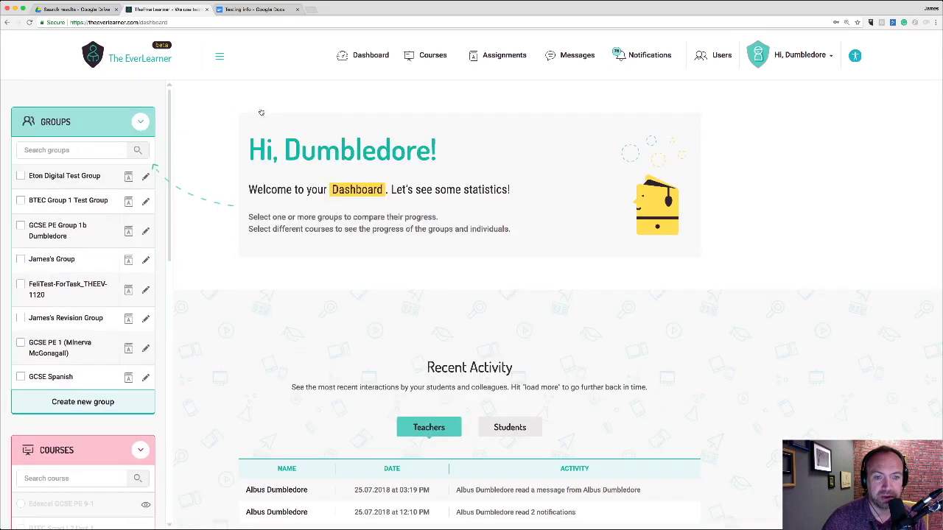
Step: Select GCSE PE 1 in the Groups sidebar and scroll through its students' effort bars
click(20, 345)
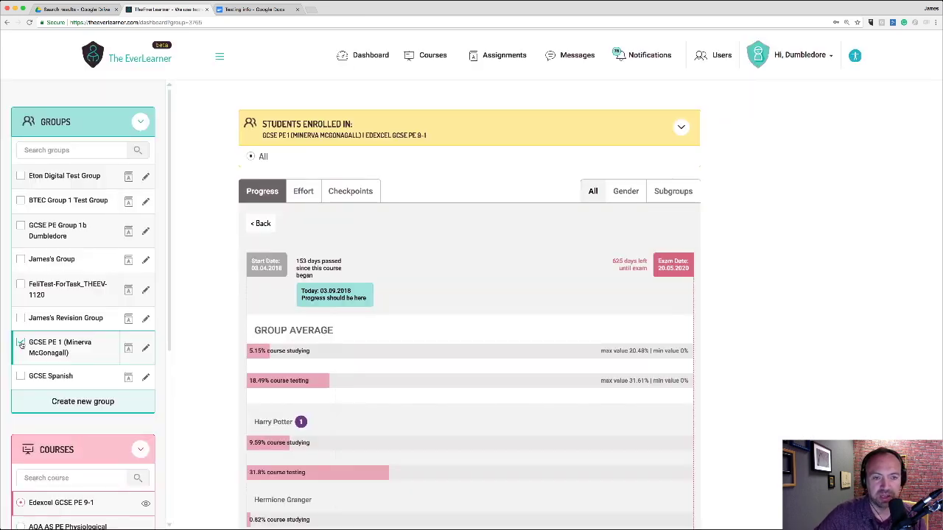
scroll(360, 347, down, 3)
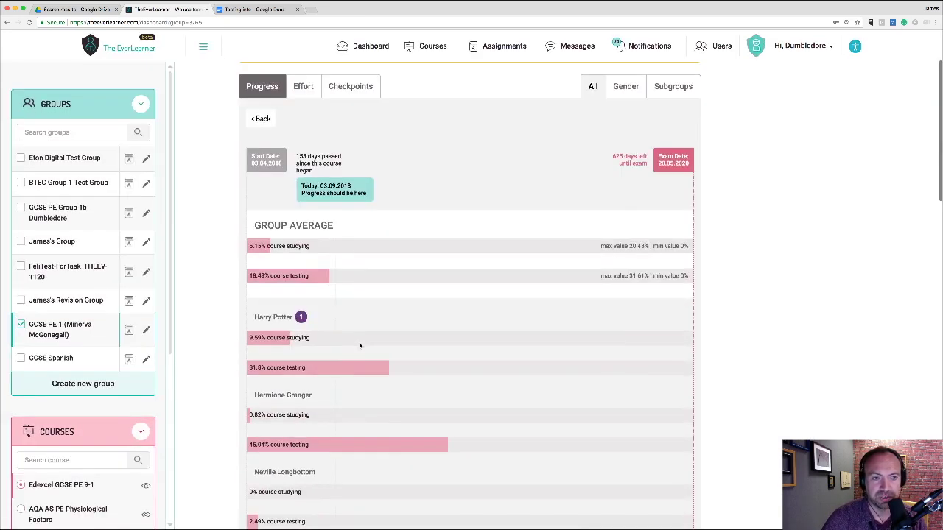
scroll(318, 202, up, 3)
click(305, 180)
scroll(413, 362, down, 3)
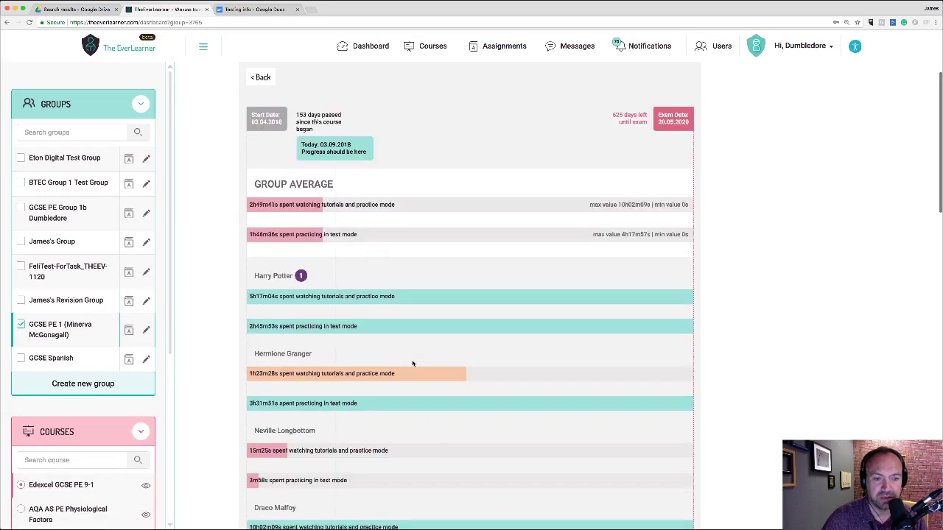
scroll(413, 364, down, 2)
scroll(413, 362, down, 2)
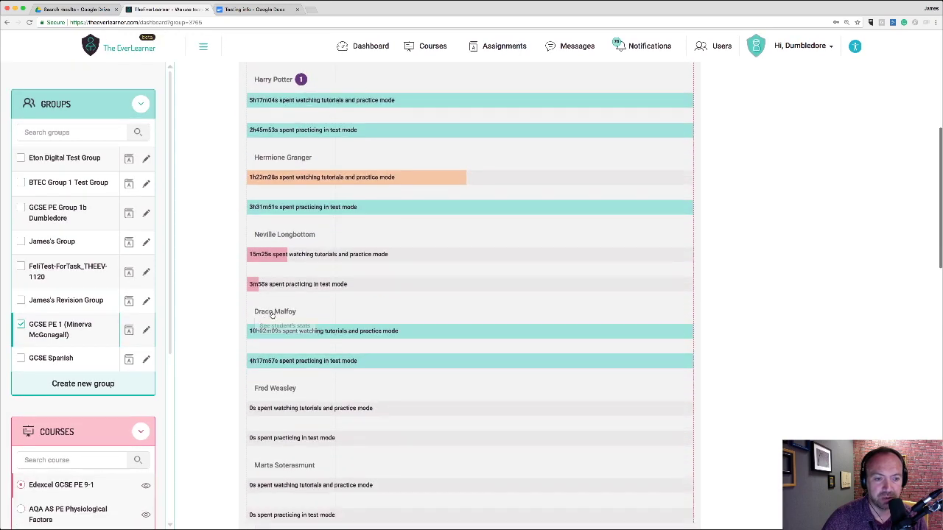
Step: Open Draco Malfoy's statistics and drill from the Musculo-skeletal System chapter into The Skeleton's lessons
click(274, 313)
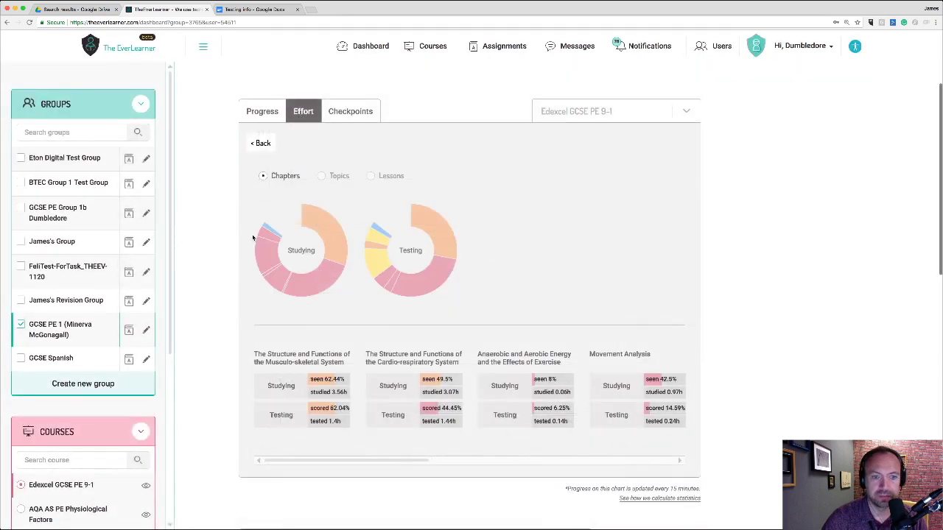
scroll(226, 275, up, 2)
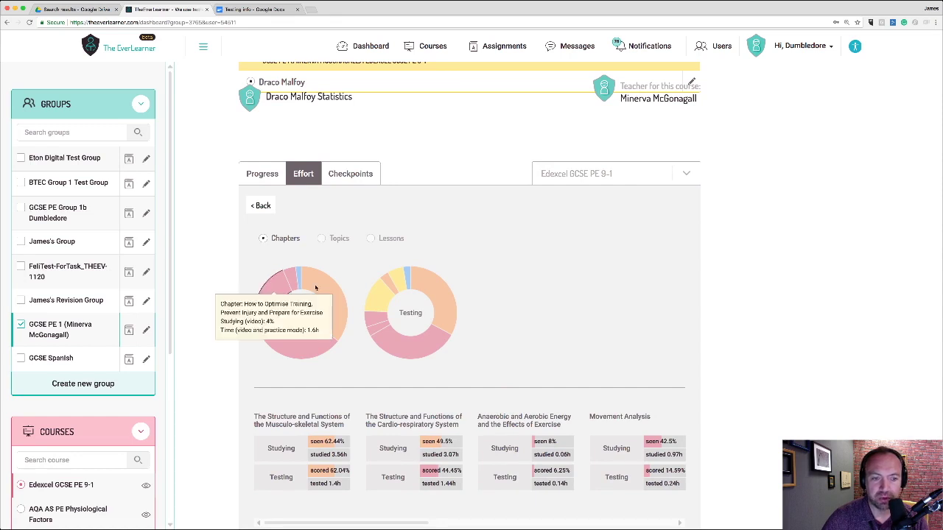
mouse_move(282, 280)
mouse_move(282, 343)
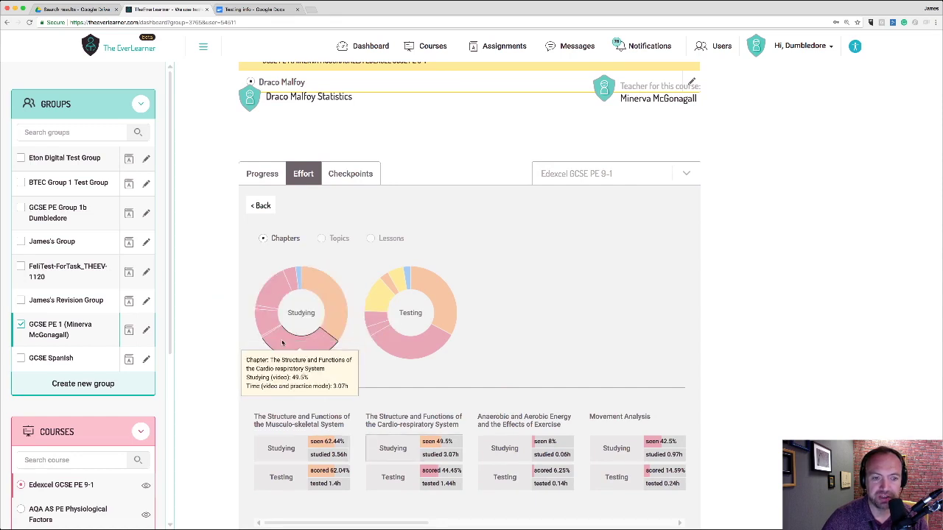
scroll(201, 315, down, 2)
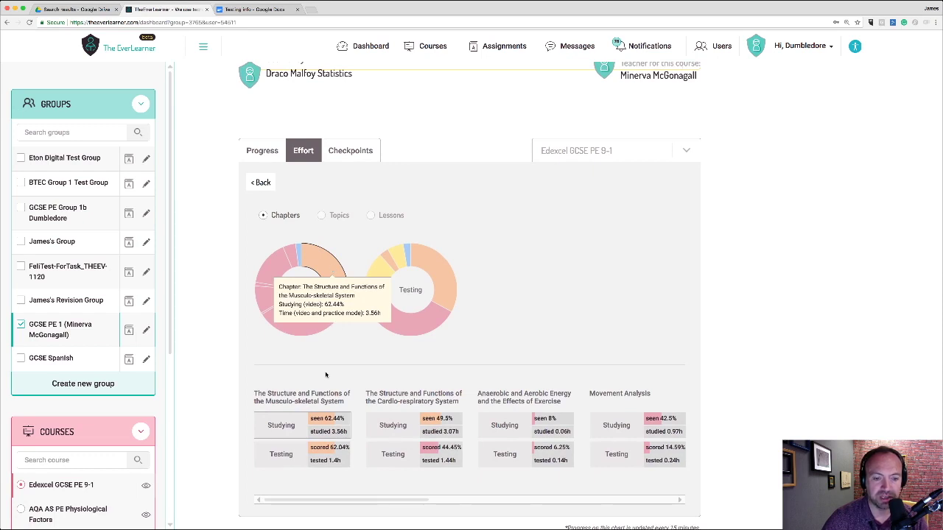
mouse_move(441, 291)
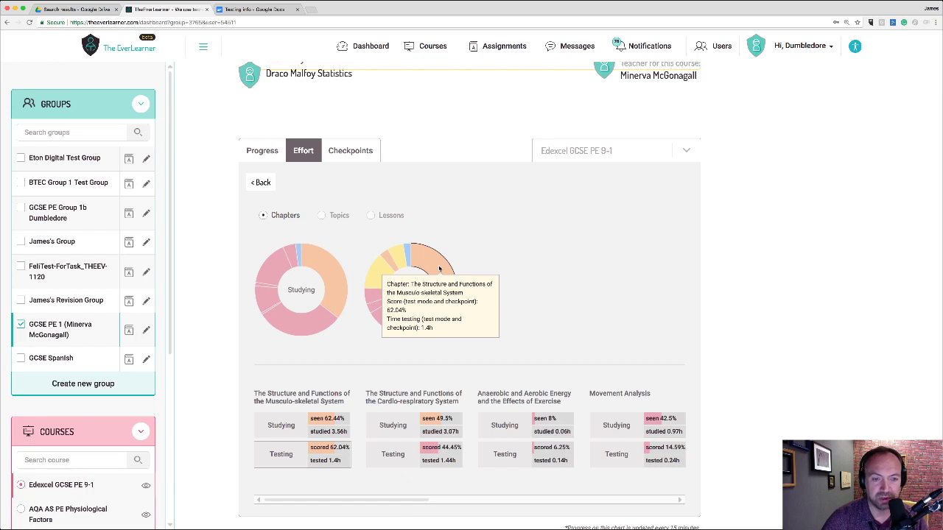
click(312, 399)
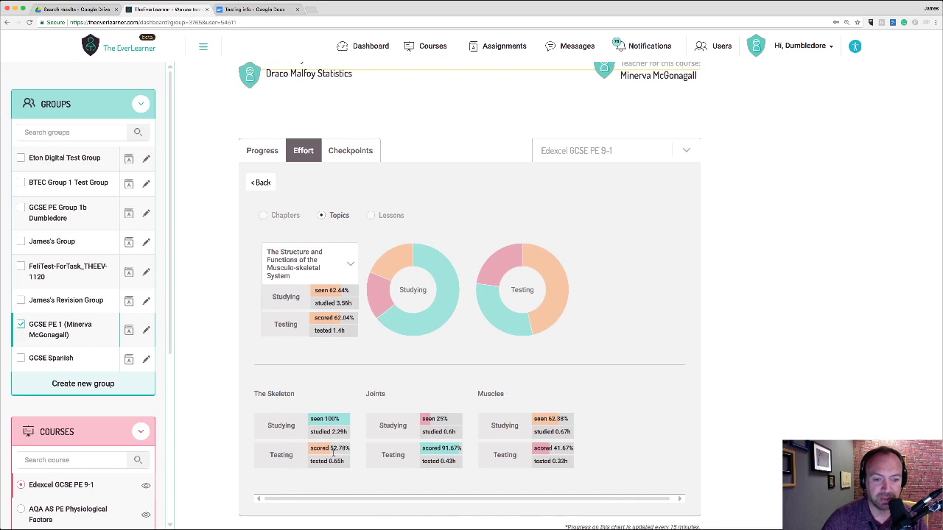
click(275, 397)
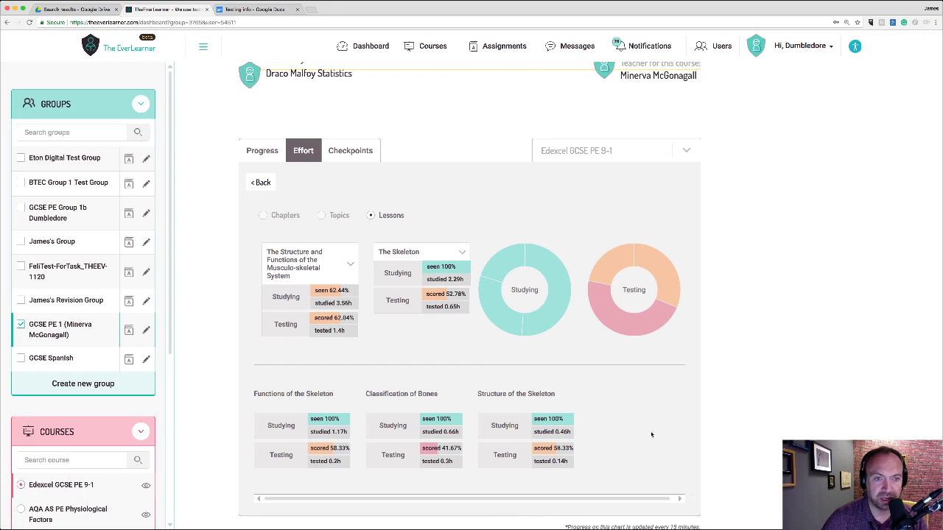
click(347, 151)
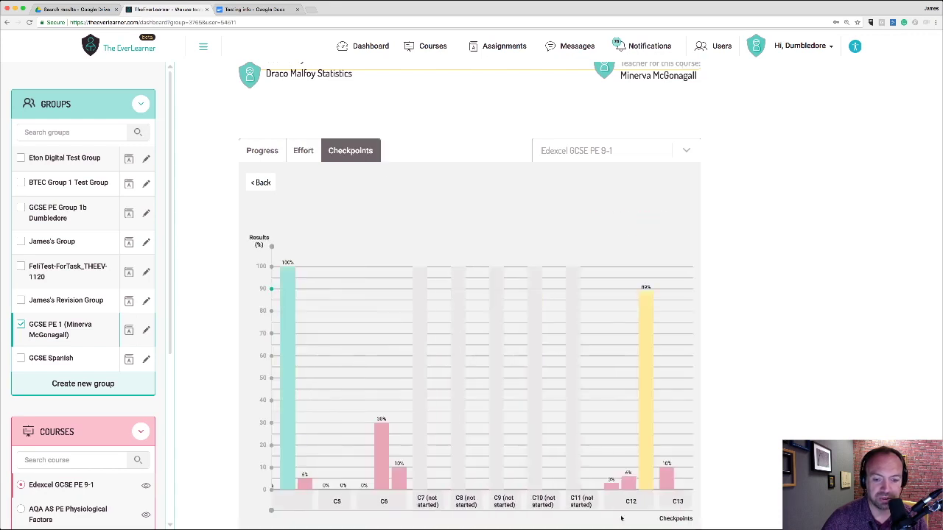
Step: Scroll the student's checkpoint bar chart back to C1
scroll(457, 492, down, 2)
drag(476, 482, 392, 483)
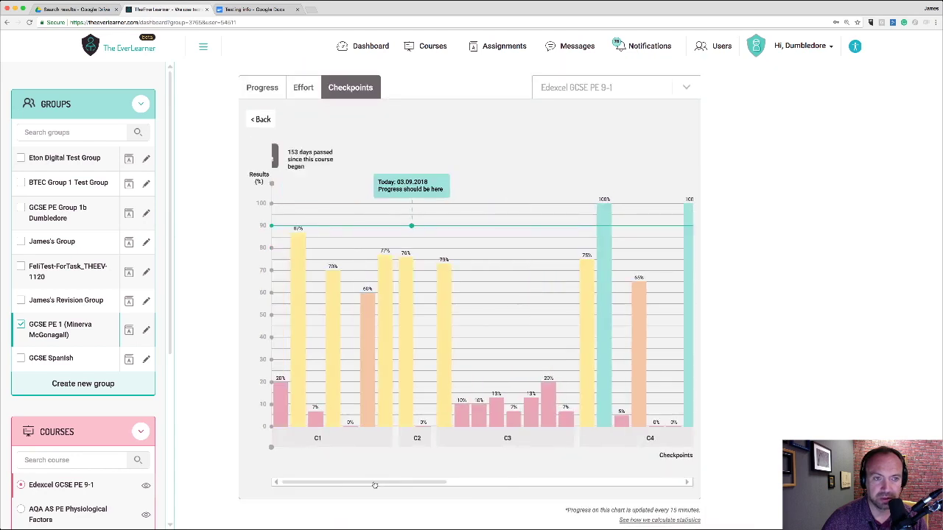
scroll(391, 442, up, 1)
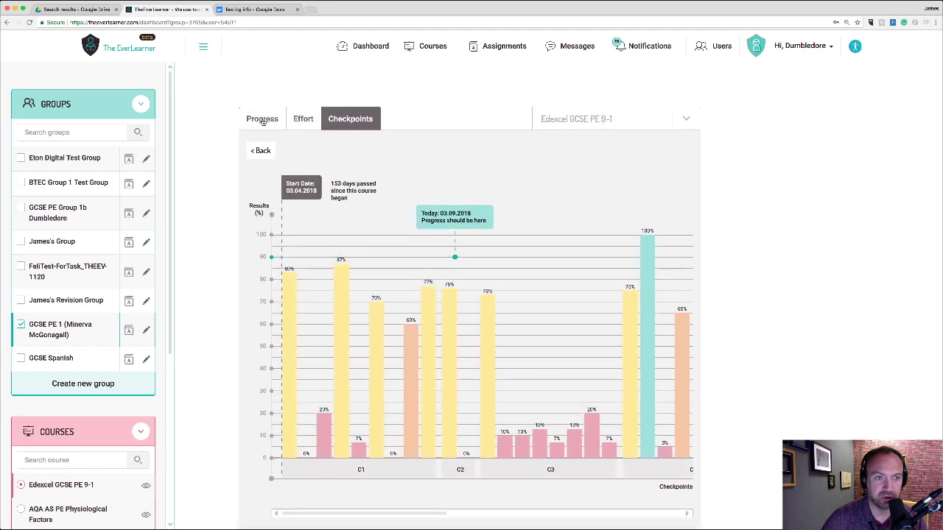
Step: Return to the group's progress view and scroll through the per-student percentages
click(262, 151)
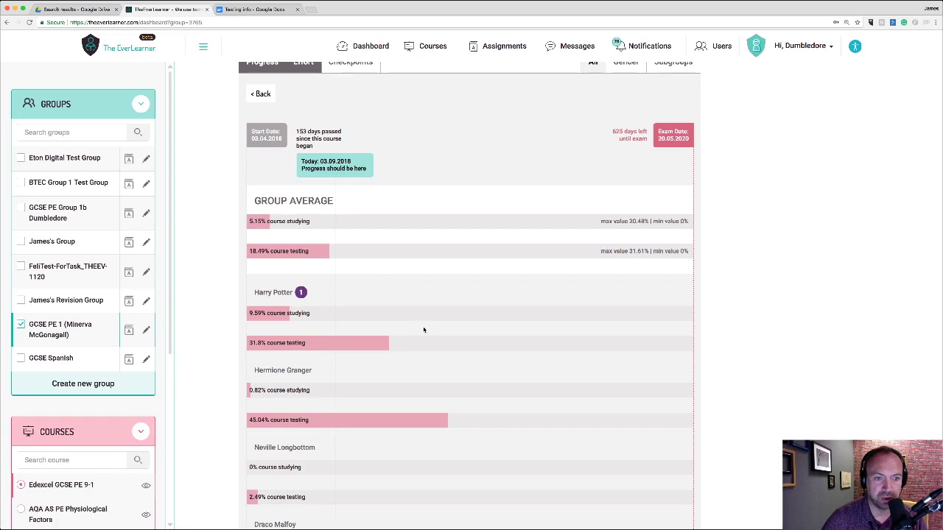
scroll(424, 330, down, 2)
scroll(424, 330, down, 3)
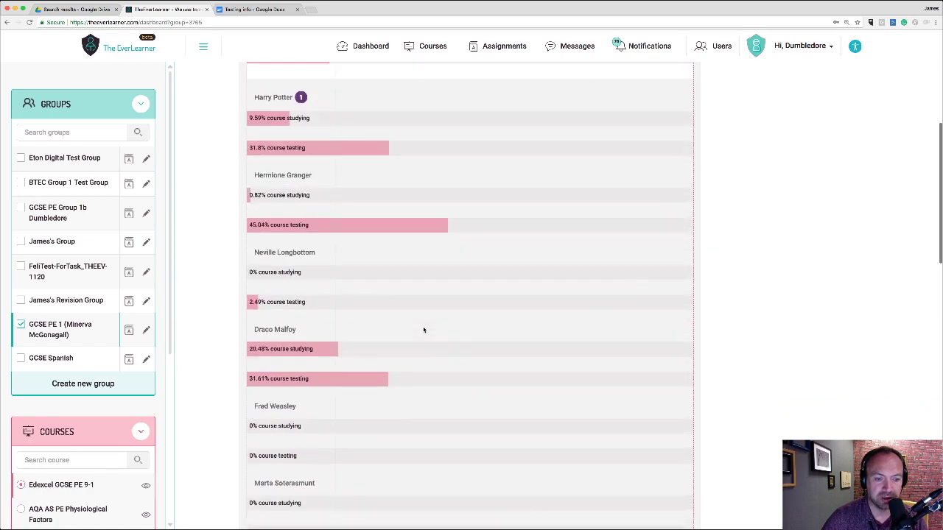
scroll(424, 330, down, 3)
scroll(423, 330, up, 5)
scroll(423, 330, up, 4)
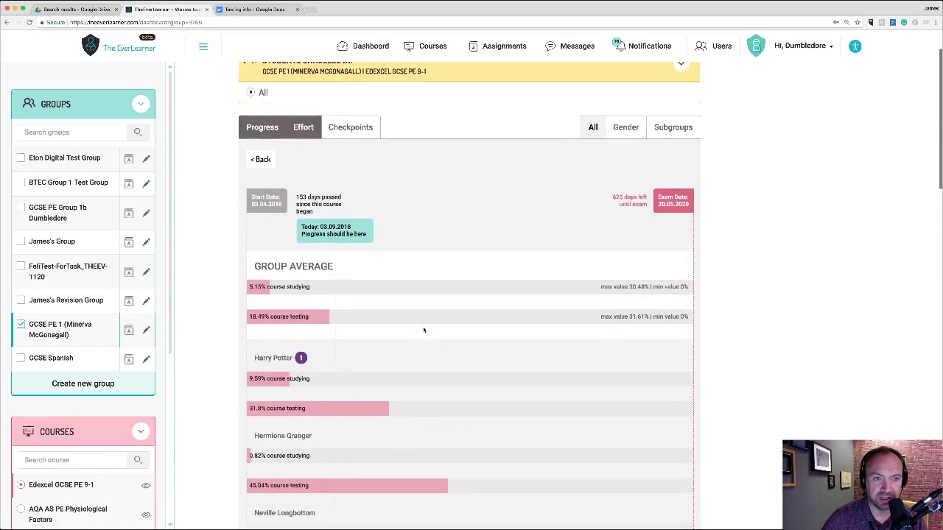
scroll(424, 330, up, 2)
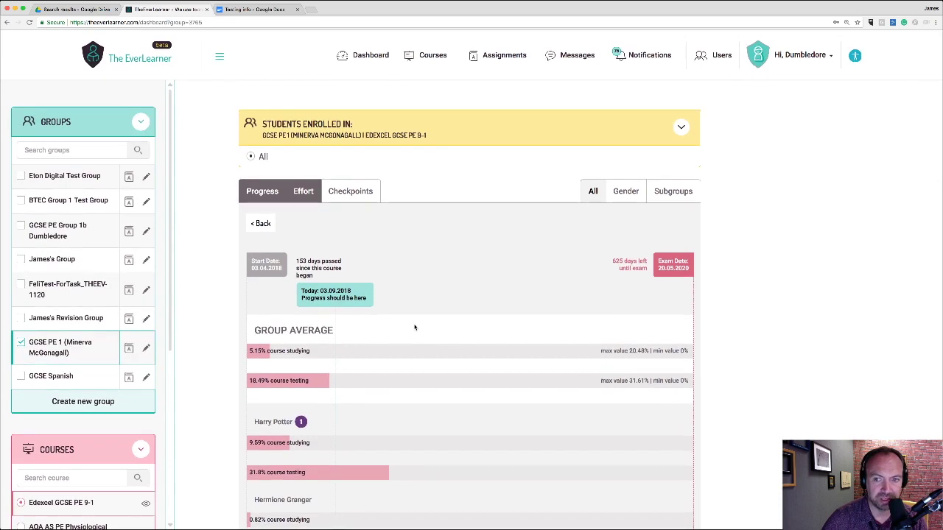
Step: Look through the gender and subgroup filter choices for the group's progress
click(623, 193)
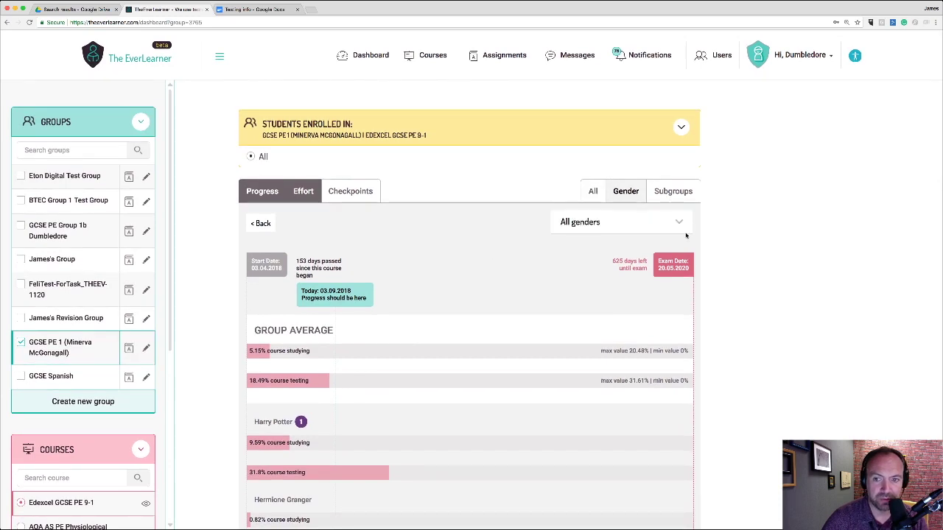
click(677, 225)
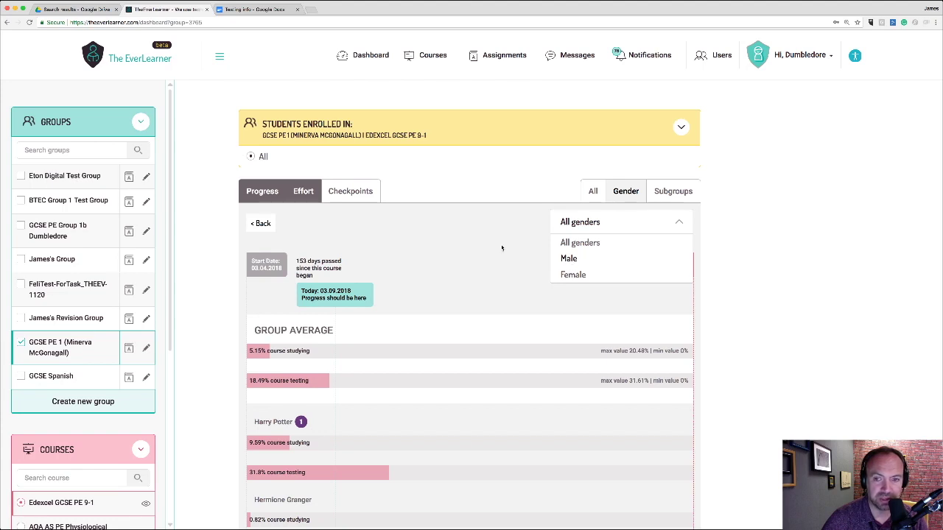
click(689, 193)
click(687, 232)
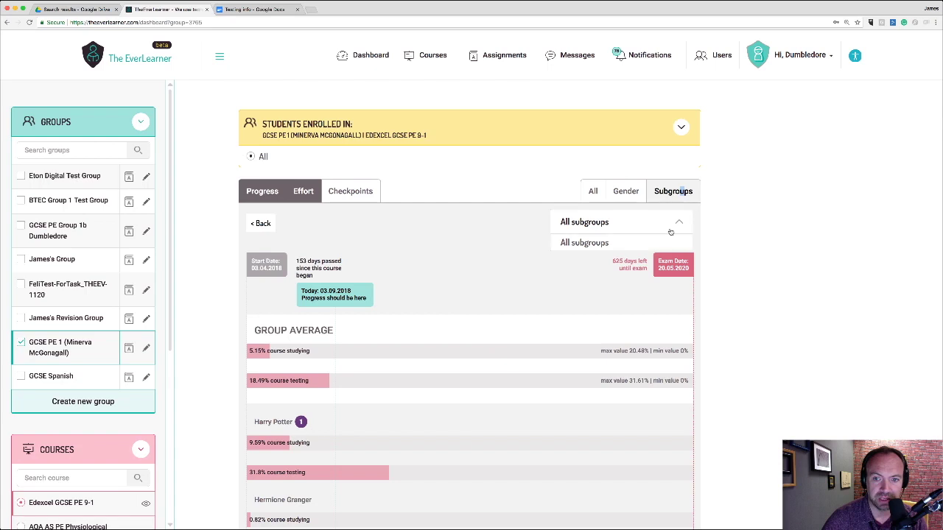
click(680, 224)
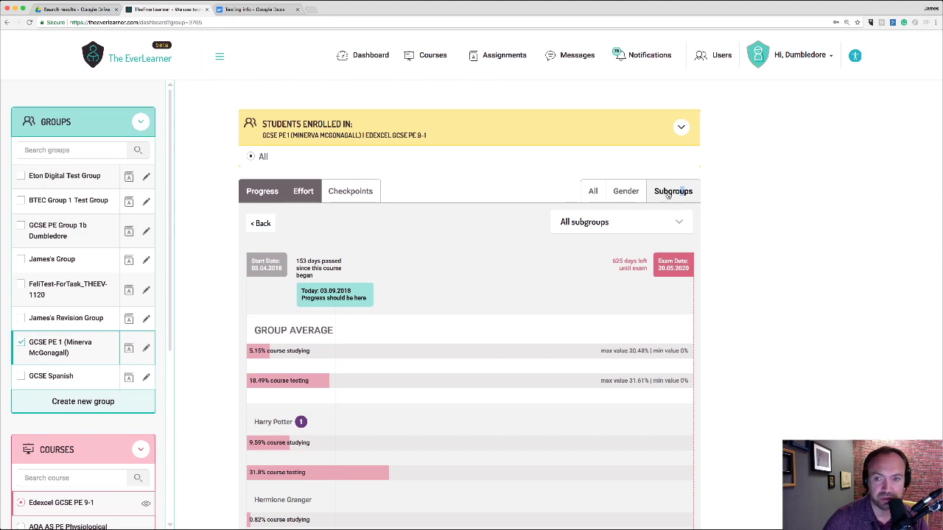
Step: Filter the group's progress to male students and scroll the results
click(626, 192)
click(678, 224)
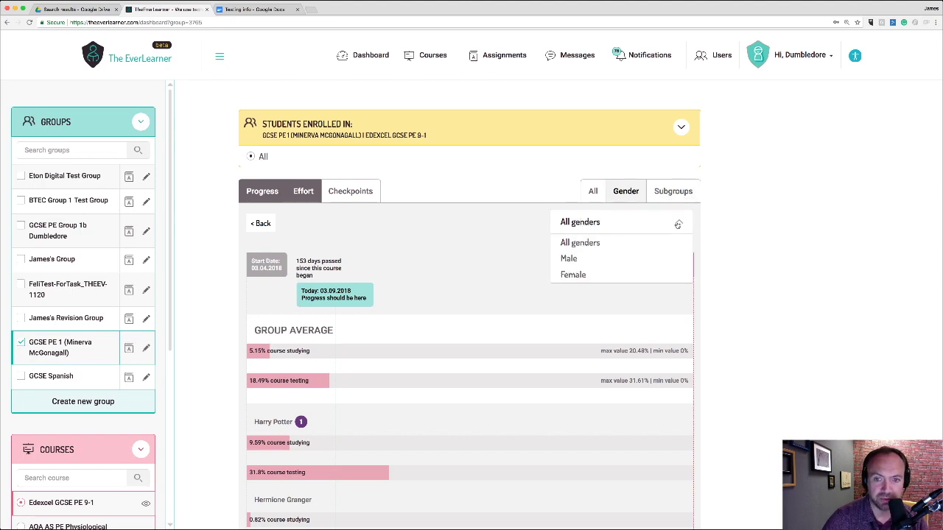
click(570, 259)
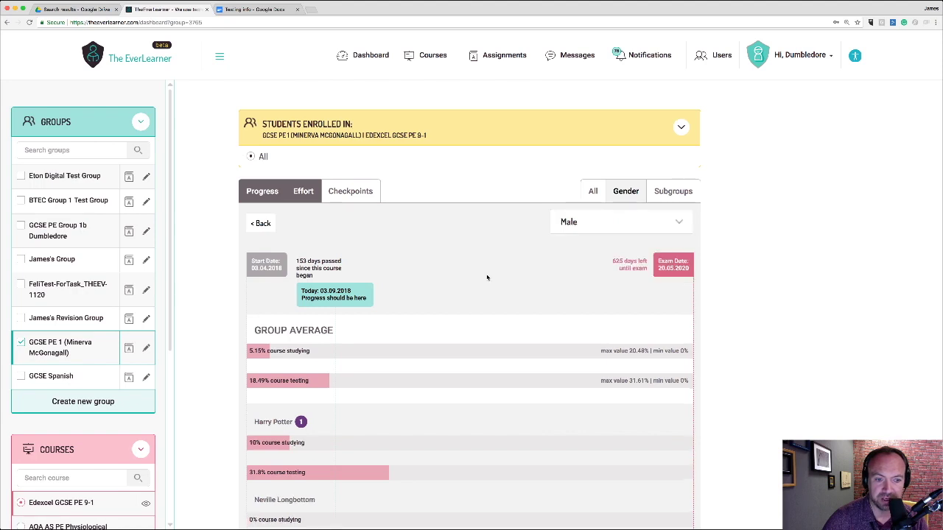
scroll(487, 277, down, 4)
scroll(486, 276, down, 2)
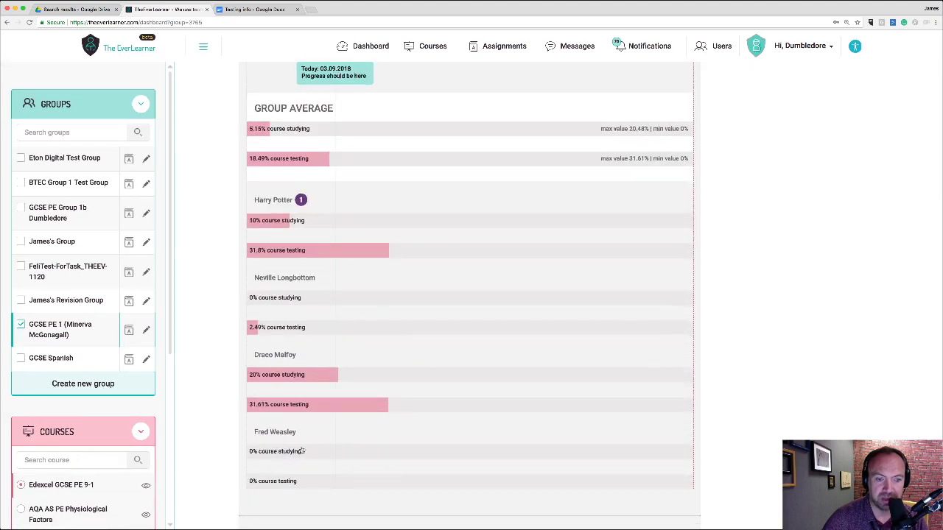
scroll(302, 415, up, 1)
scroll(341, 386, up, 3)
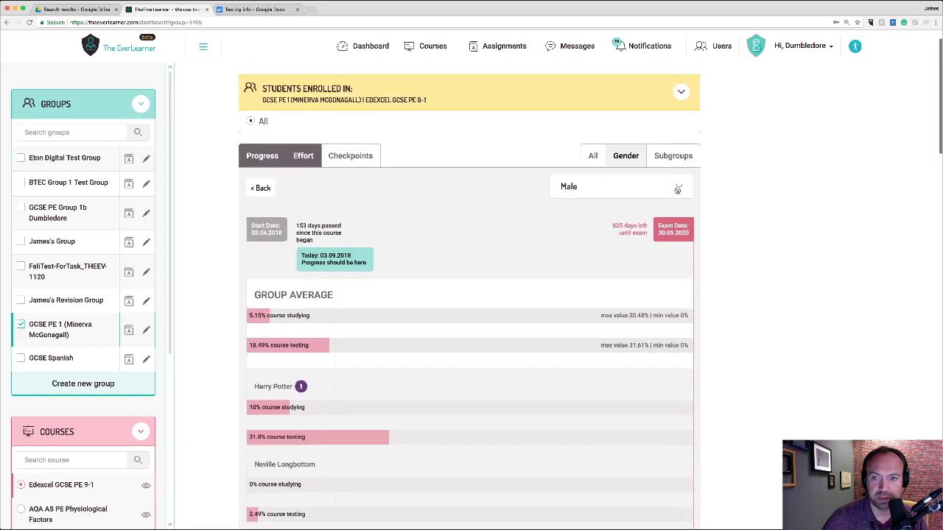
Step: Change the gender filter to female, leaving only Hermione Granger listed
click(582, 187)
click(572, 240)
scroll(479, 301, down, 2)
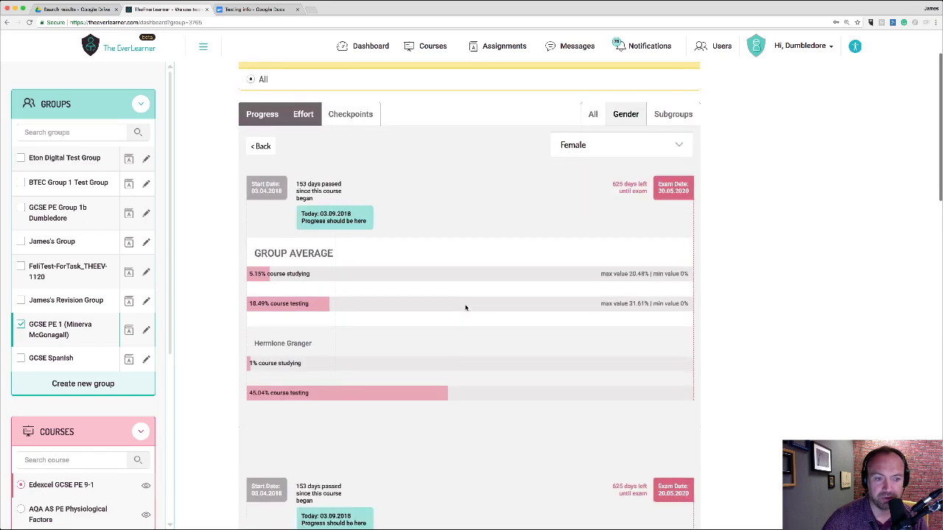
scroll(521, 294, up, 2)
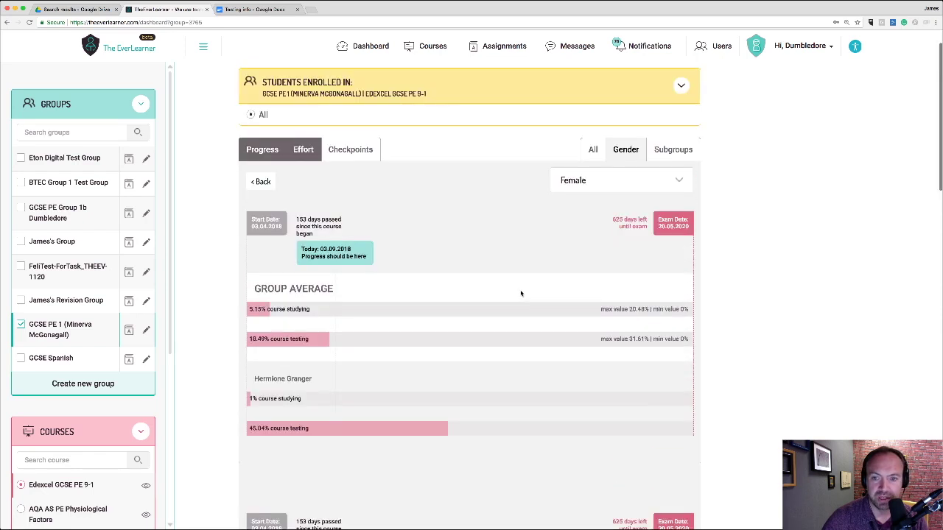
scroll(524, 284, up, 1)
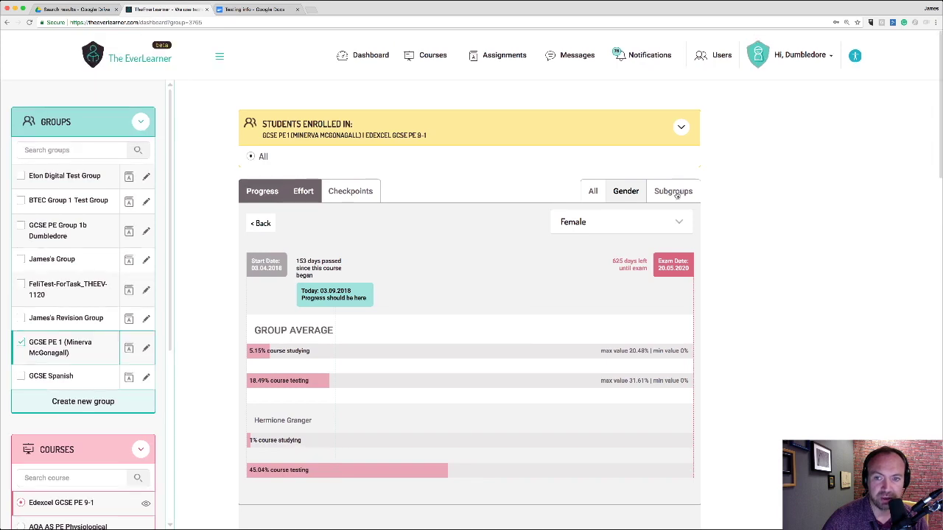